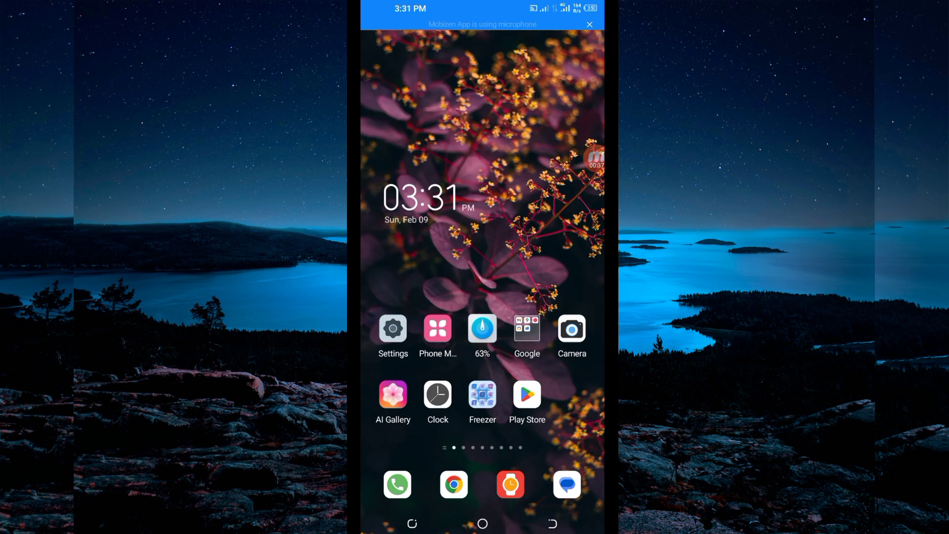
Launch Google Play Store from the home screen, landing on its For you page
{"action": "left_click", "coordinate": [593, 157]}
{"action": "left_click", "coordinate": [554, 195]}
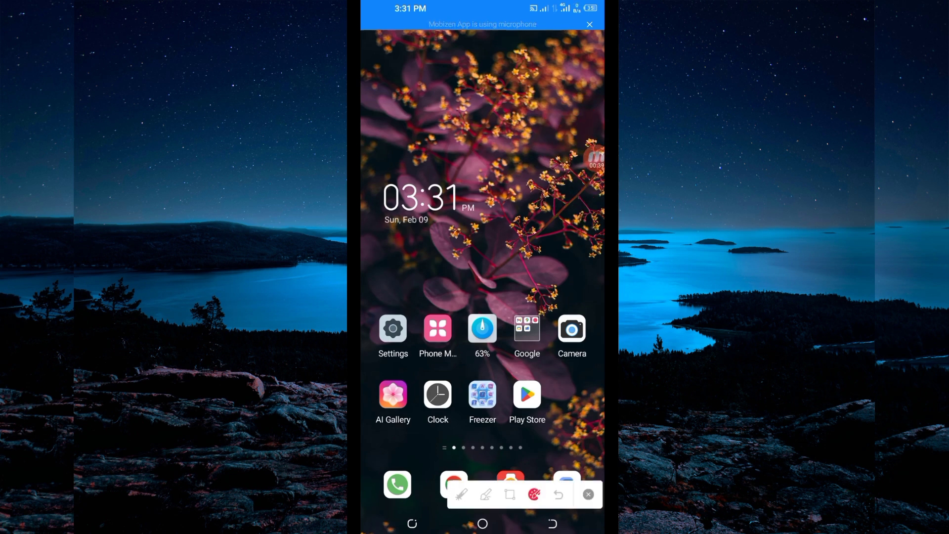
{"action": "left_click_drag", "start_coordinate": [538, 367], "coordinate": [511, 379]}
{"action": "left_click", "coordinate": [558, 493]}
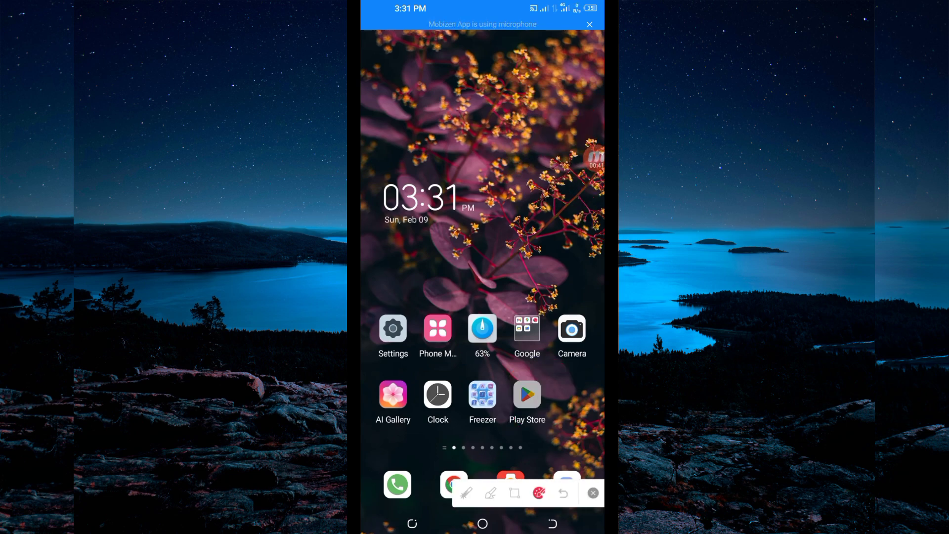
Bring up the Play Store and switch to its Search section
{"action": "left_click", "coordinate": [527, 395]}
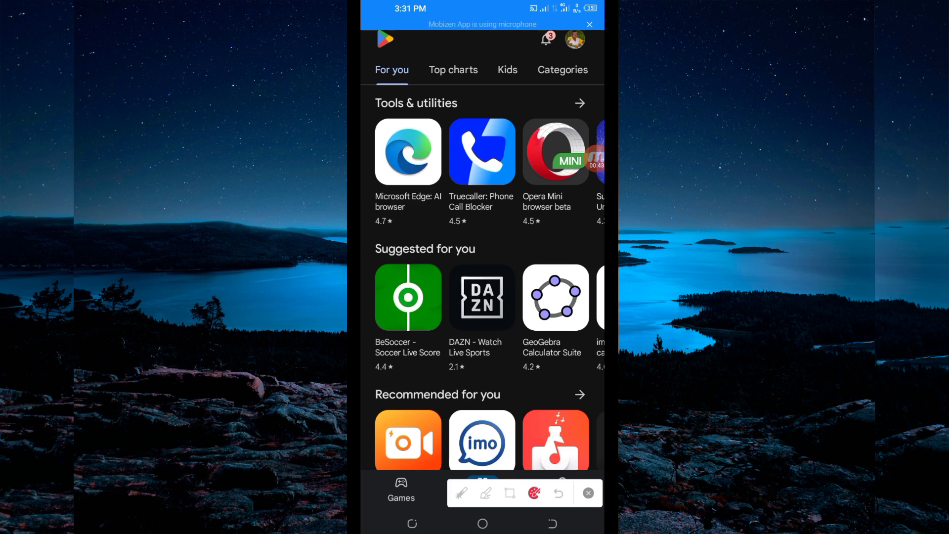
{"action": "left_click", "coordinate": [588, 493]}
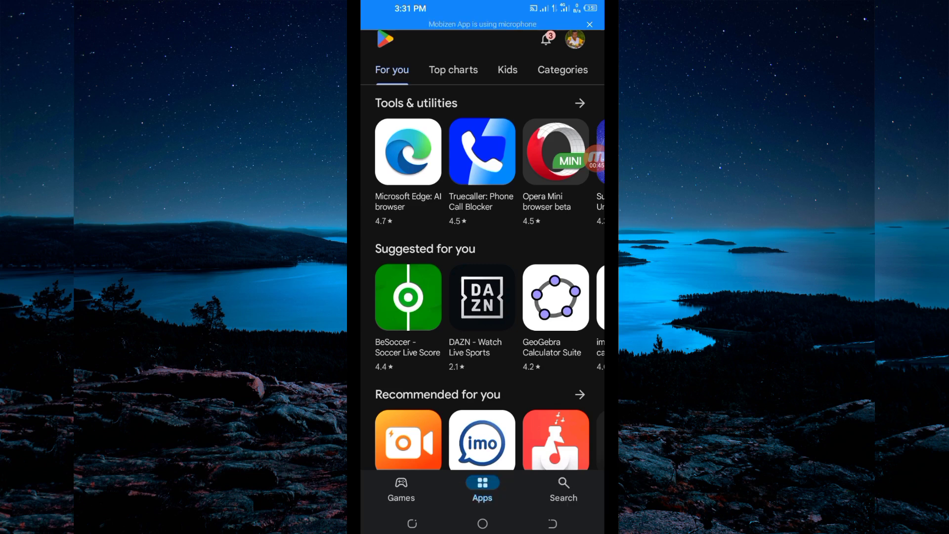
{"action": "left_click", "coordinate": [563, 488]}
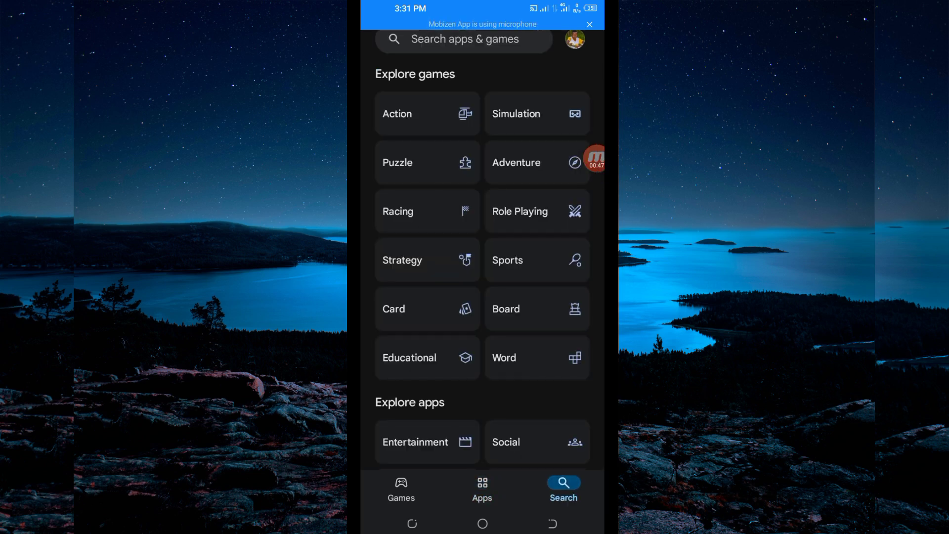
Search for 'mx tunnel pro vpn', completing the query from suggestions
{"action": "left_click", "coordinate": [465, 39]}
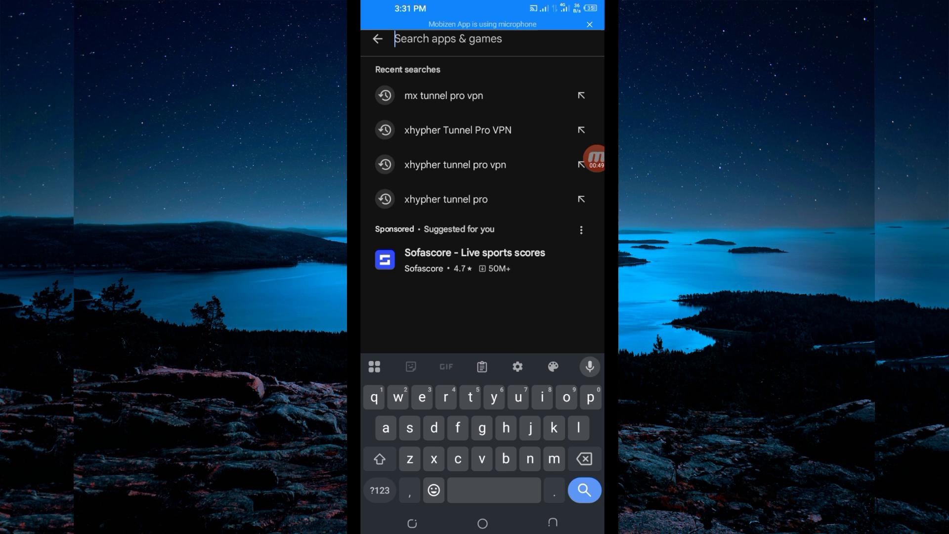
{"action": "type", "text": "m"}
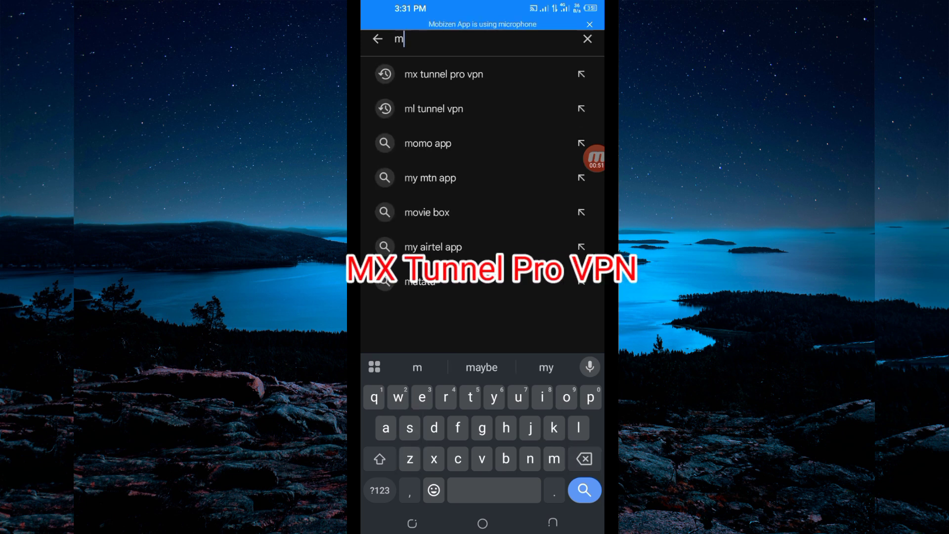
{"action": "type", "text": "x tunn"}
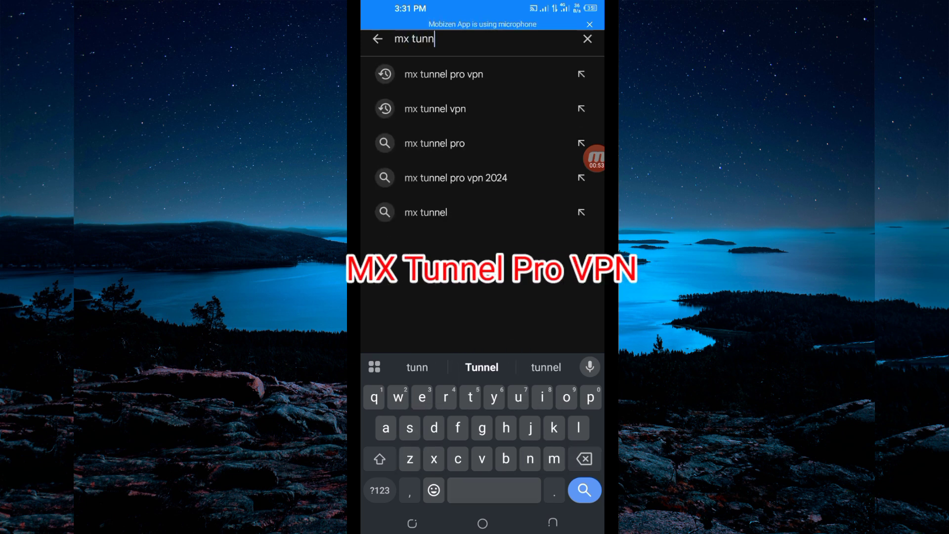
{"action": "left_click", "coordinate": [481, 367]}
{"action": "left_click", "coordinate": [418, 368]}
{"action": "left_click", "coordinate": [481, 367]}
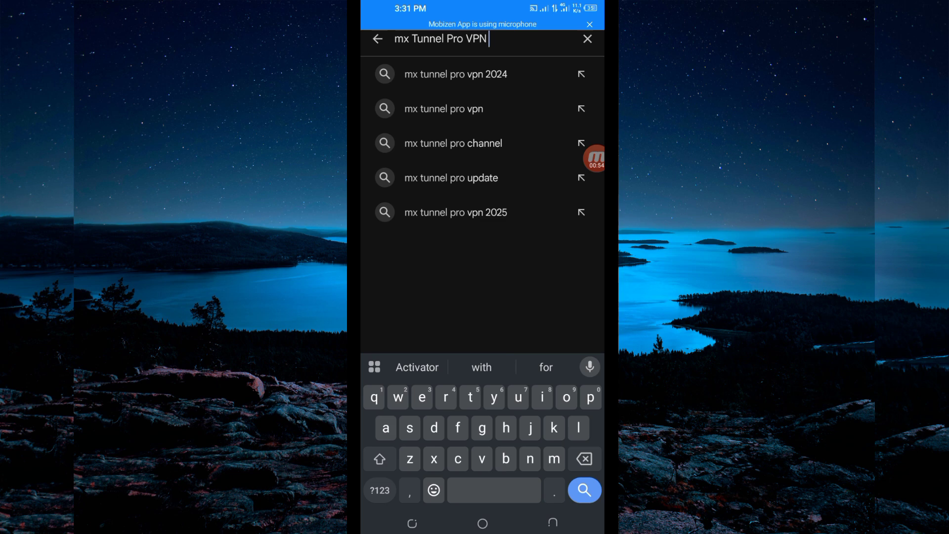
{"action": "left_click", "coordinate": [443, 178]}
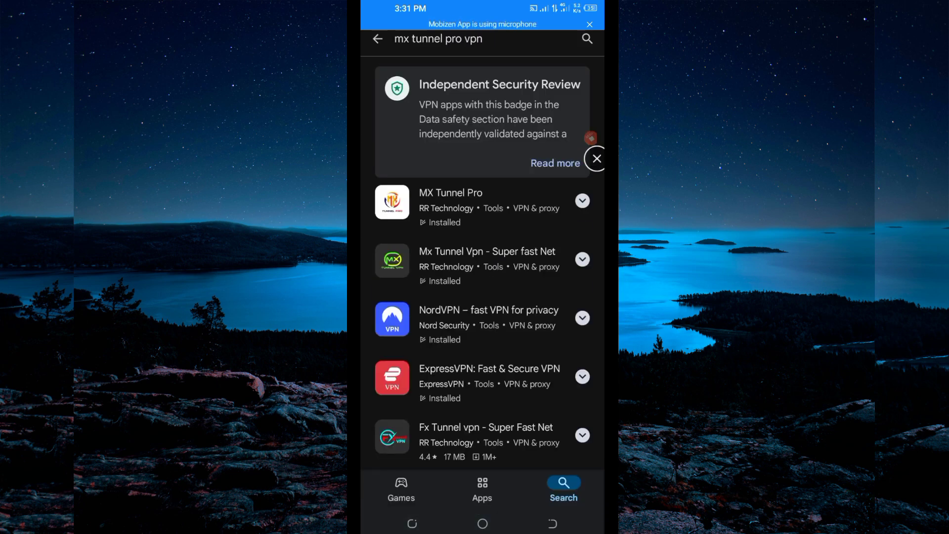
Open the MX Tunnel Pro listing by RR Technology from the search results
{"action": "left_click", "coordinate": [594, 158]}
{"action": "left_click", "coordinate": [578, 219]}
{"action": "left_click", "coordinate": [509, 492]}
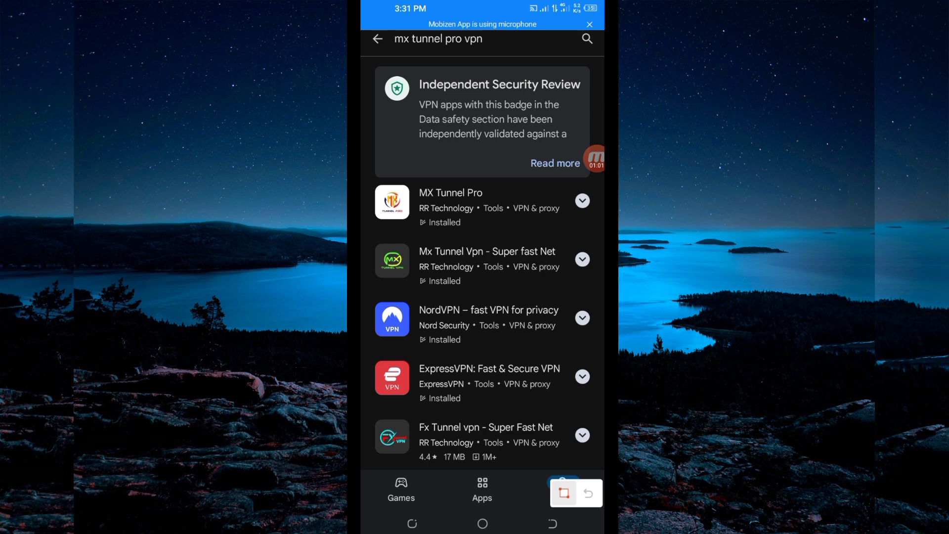
{"action": "left_click_drag", "start_coordinate": [371, 161], "coordinate": [596, 247]}
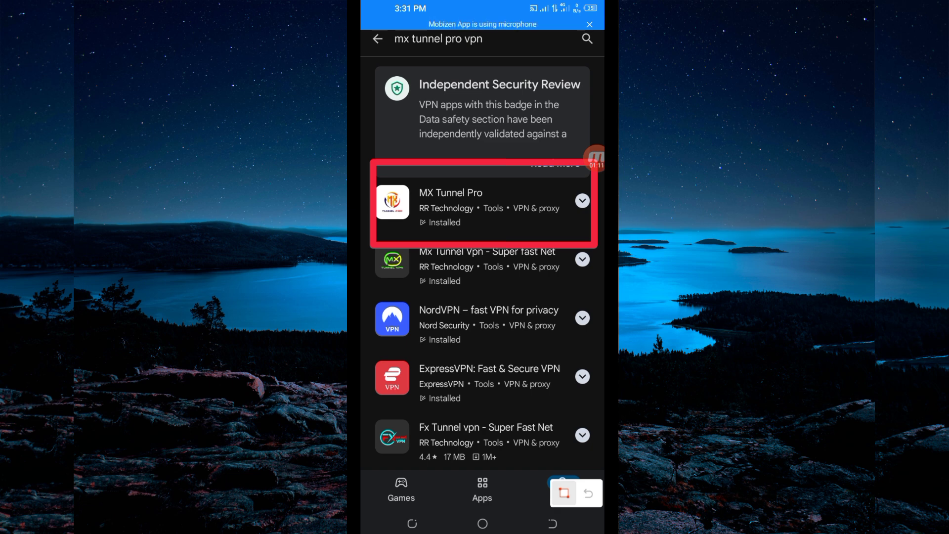
{"action": "left_click", "coordinate": [588, 493]}
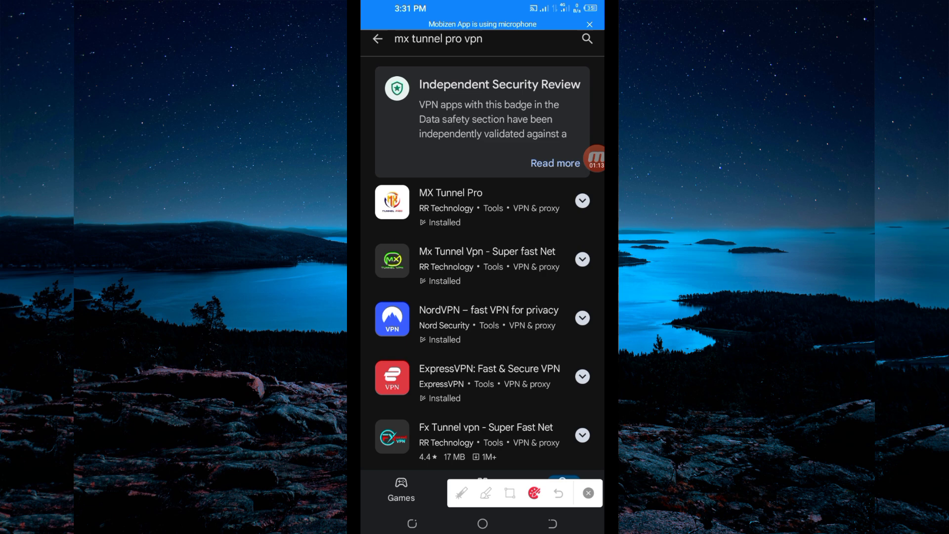
{"action": "mouse_move", "coordinate": [503, 211]}
{"action": "left_mouse_down"}
{"action": "mouse_move", "coordinate": [496, 334]}
{"action": "mouse_move", "coordinate": [482, 277]}
{"action": "mouse_move", "coordinate": [528, 288]}
{"action": "left_mouse_up"}
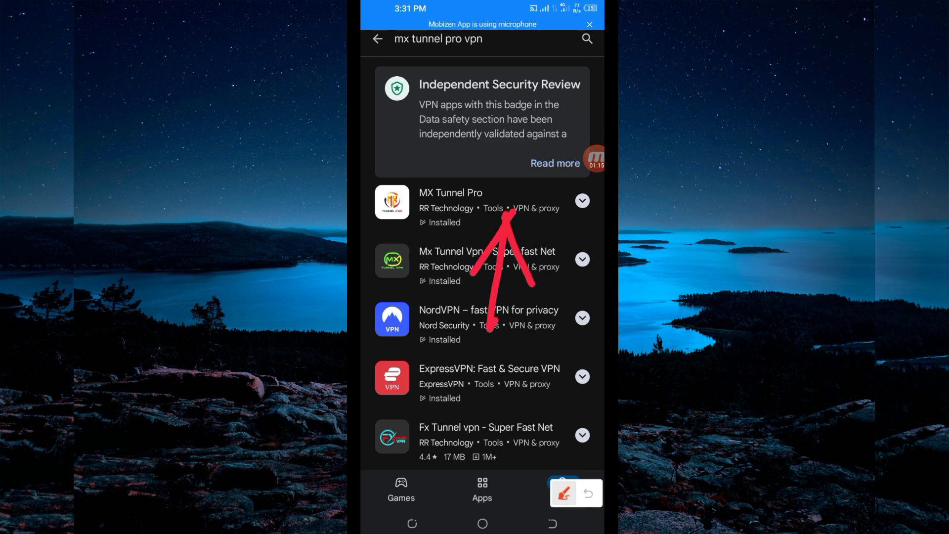
{"action": "left_click", "coordinate": [588, 492]}
Open MX Tunnel Pro from its store page and dismiss the notice to reach the welcome screen
{"action": "left_click", "coordinate": [450, 193]}
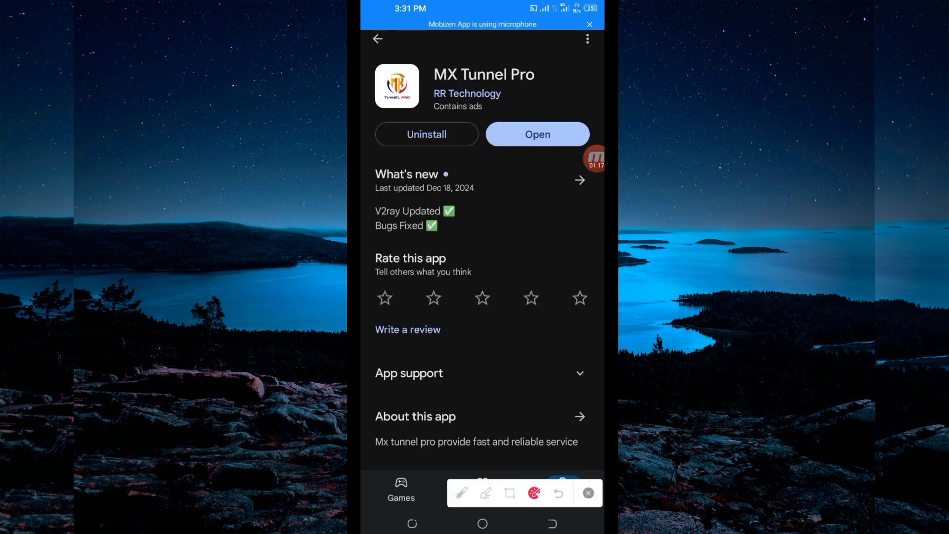
{"action": "left_click", "coordinate": [509, 493]}
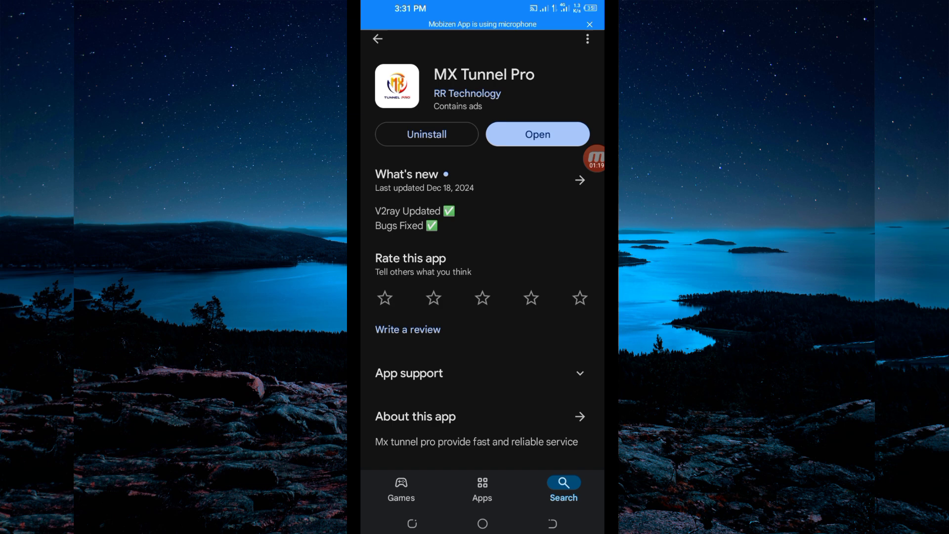
{"action": "left_click_drag", "start_coordinate": [373, 49], "coordinate": [598, 171]}
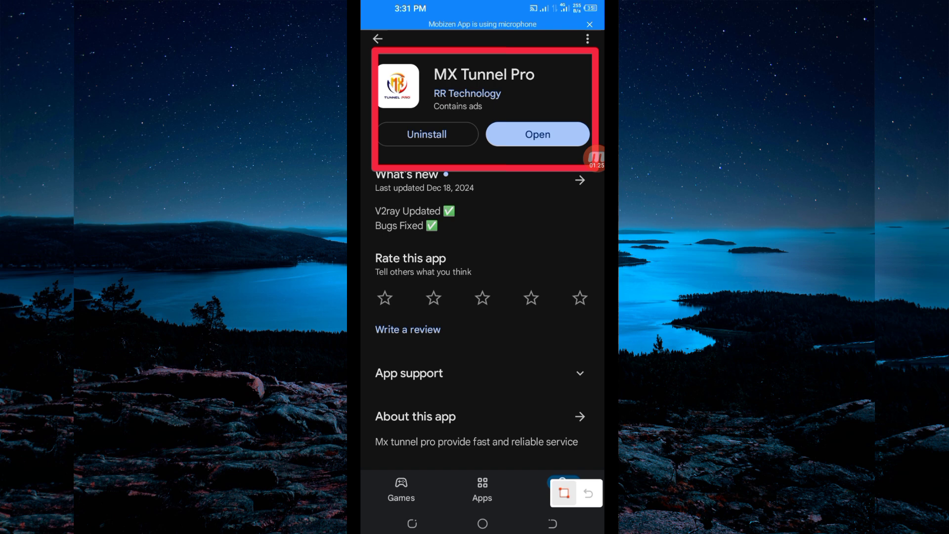
{"action": "left_click", "coordinate": [588, 494]}
{"action": "left_click", "coordinate": [563, 494]}
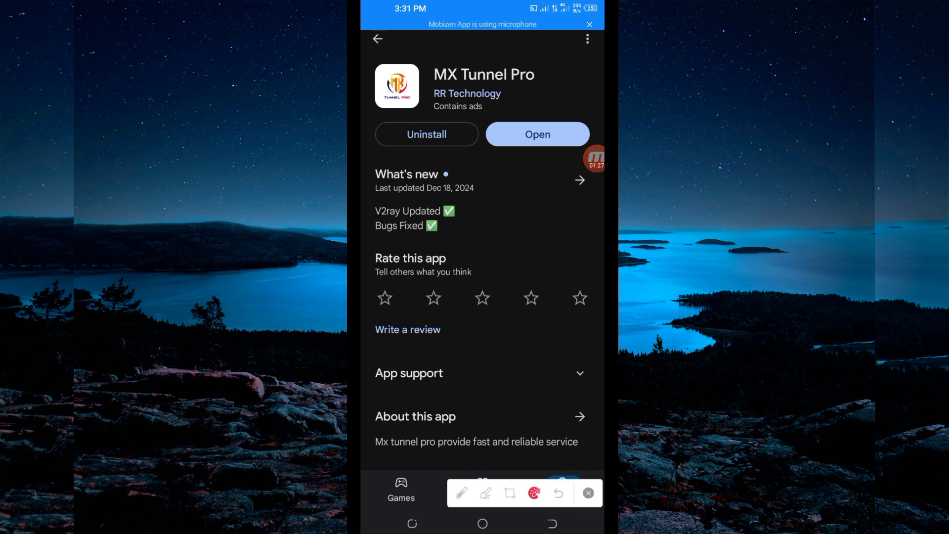
{"action": "left_click", "coordinate": [486, 494]}
{"action": "left_click_drag", "start_coordinate": [537, 151], "coordinate": [500, 282]}
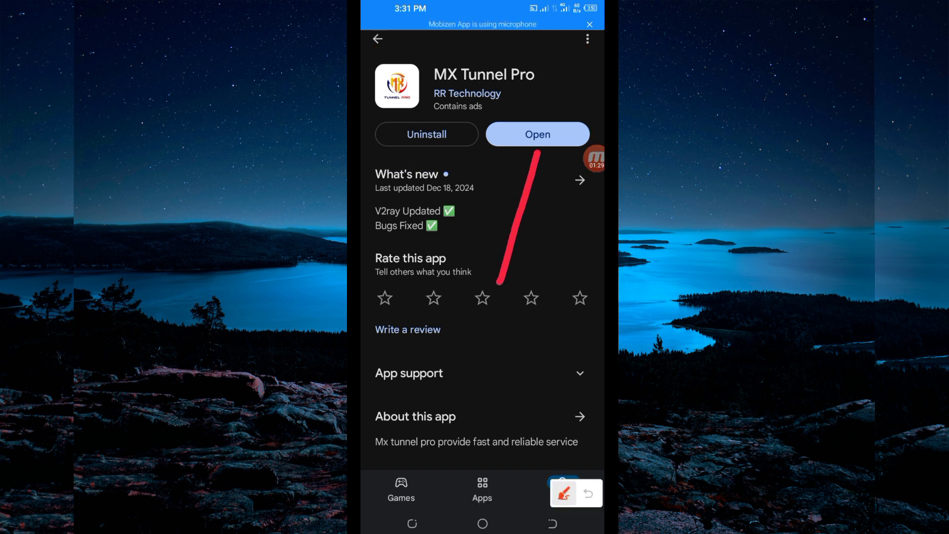
{"action": "mouse_move", "coordinate": [487, 210]}
{"action": "left_mouse_down"}
{"action": "mouse_move", "coordinate": [535, 155]}
{"action": "mouse_move", "coordinate": [563, 217]}
{"action": "left_mouse_up"}
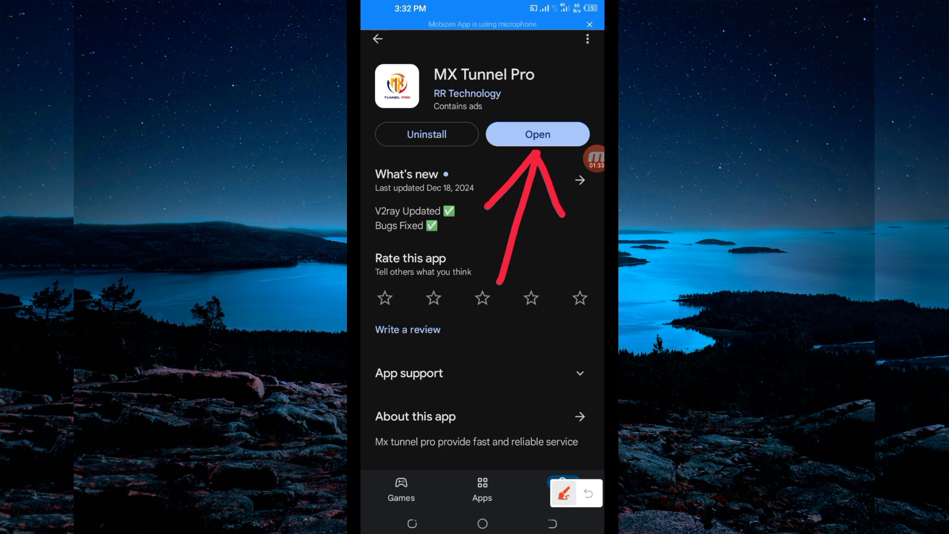
{"action": "left_click", "coordinate": [563, 494]}
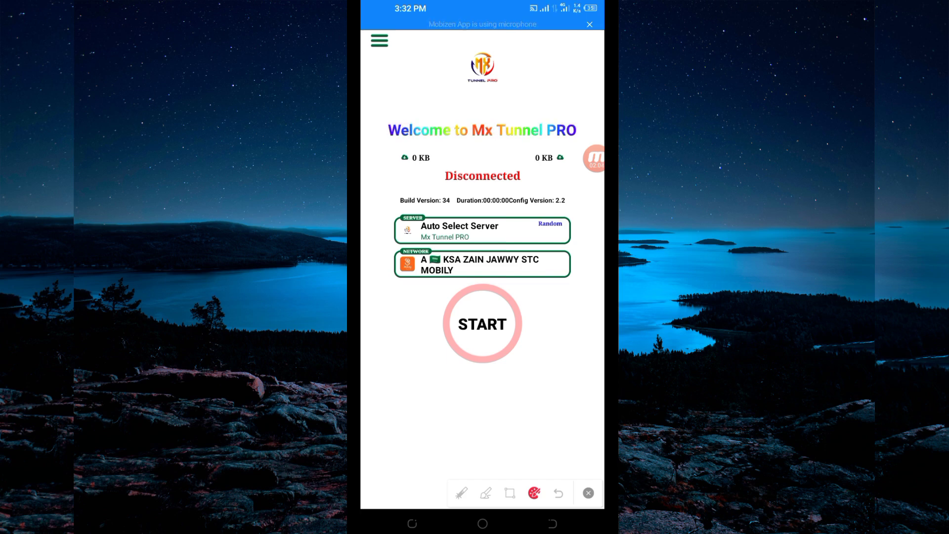
Show the side menu with Update, Tweaks, Clear Data, Telegram and Exit
{"action": "left_click", "coordinate": [486, 493]}
{"action": "left_click_drag", "start_coordinate": [385, 56], "coordinate": [407, 197]}
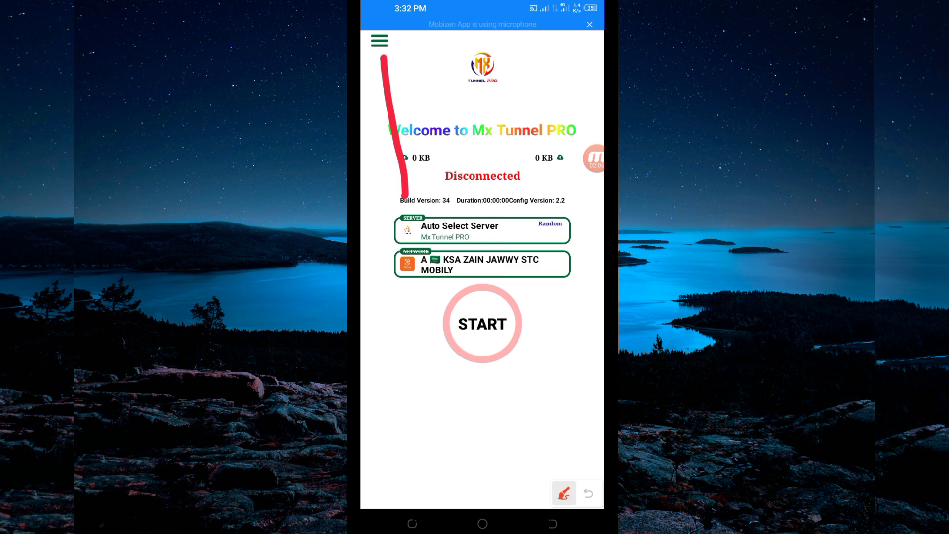
{"action": "mouse_move", "coordinate": [379, 60]}
{"action": "left_mouse_down"}
{"action": "mouse_move", "coordinate": [370, 155]}
{"action": "mouse_move", "coordinate": [438, 118]}
{"action": "left_mouse_up"}
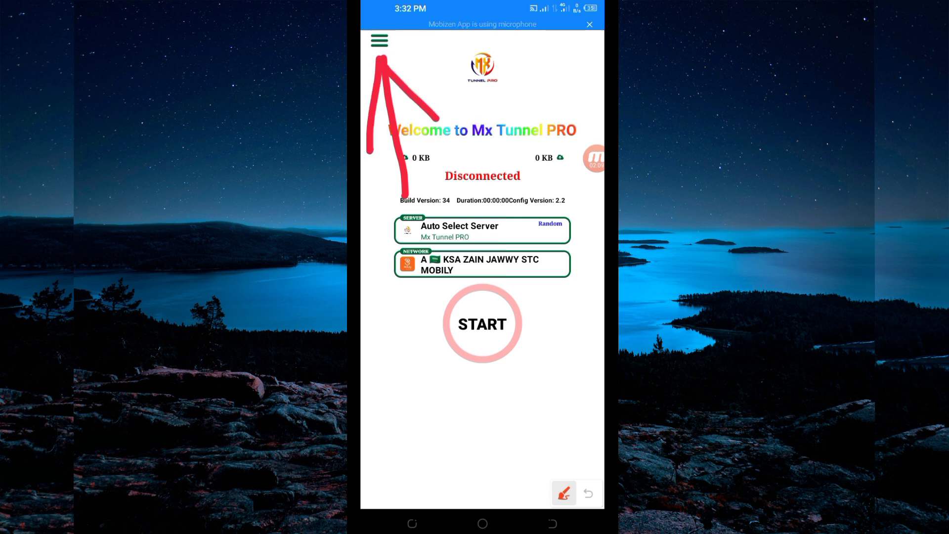
{"action": "left_click", "coordinate": [564, 492]}
{"action": "left_click", "coordinate": [379, 40]}
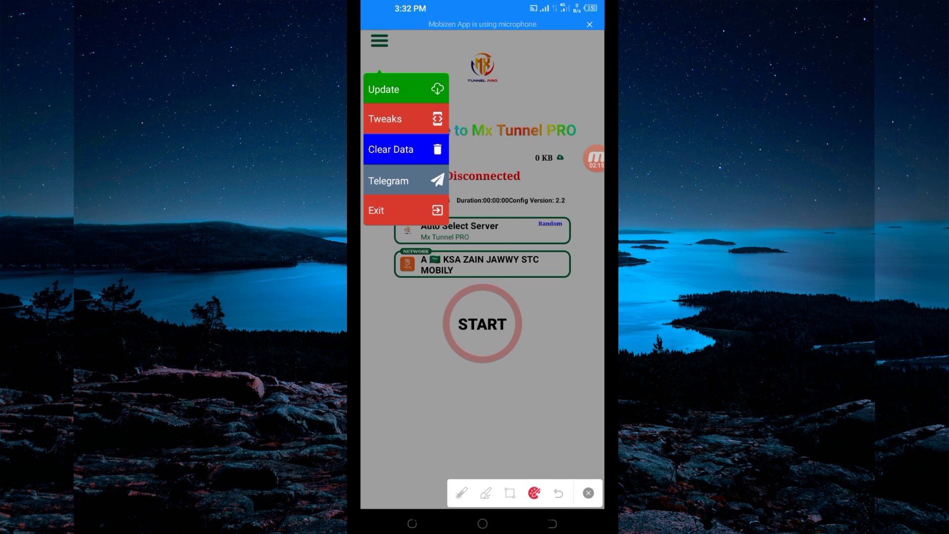
Dismiss the side menu, back to the disconnected welcome screen
{"action": "left_click", "coordinate": [486, 493]}
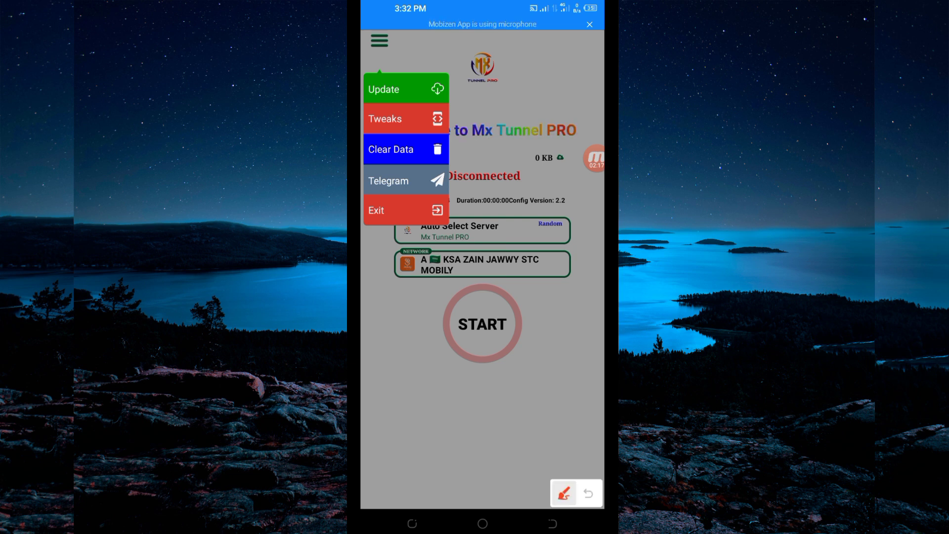
{"action": "mouse_move", "coordinate": [401, 66]}
{"action": "left_mouse_down"}
{"action": "mouse_move", "coordinate": [434, 60]}
{"action": "mouse_move", "coordinate": [383, 72]}
{"action": "left_mouse_up"}
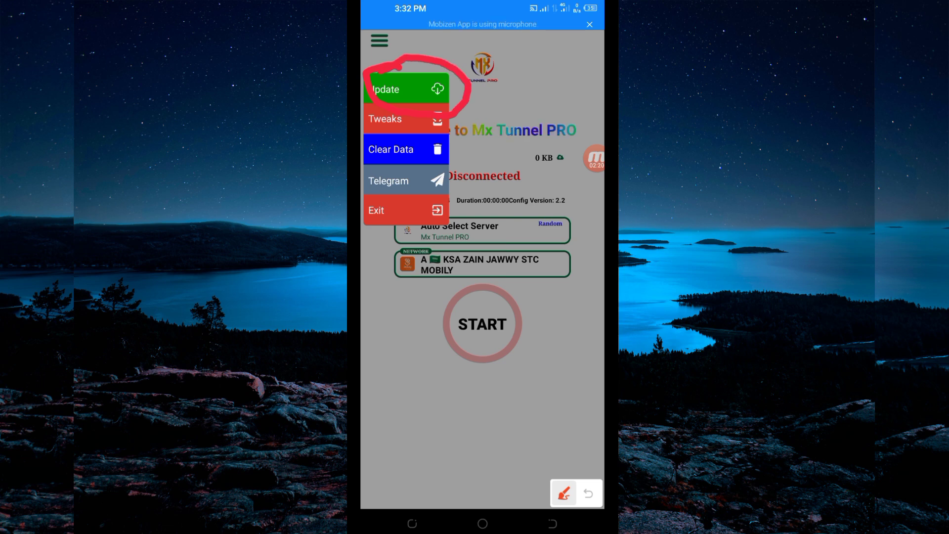
{"action": "left_click", "coordinate": [588, 493]}
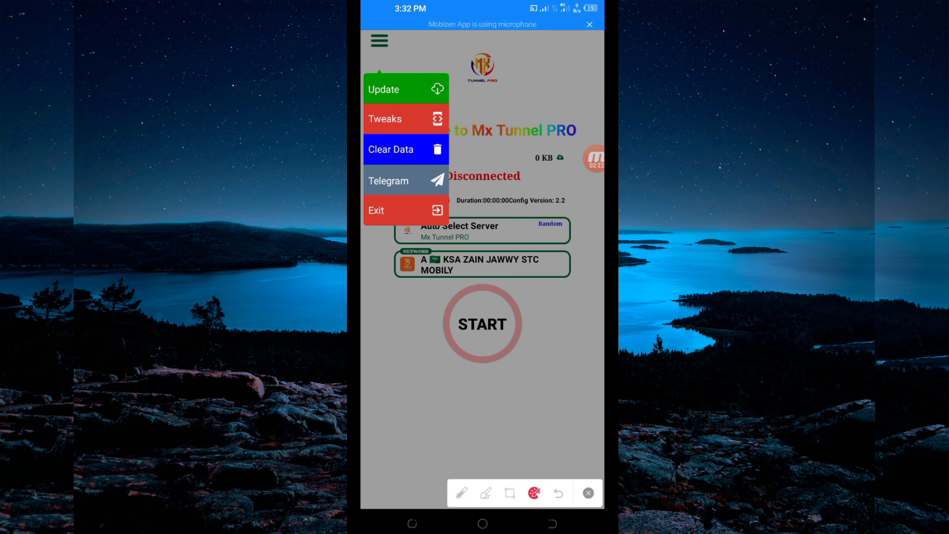
{"action": "left_click", "coordinate": [486, 493]}
{"action": "mouse_move", "coordinate": [426, 51]}
{"action": "left_mouse_down"}
{"action": "mouse_move", "coordinate": [367, 65]}
{"action": "mouse_move", "coordinate": [371, 100]}
{"action": "mouse_move", "coordinate": [463, 89]}
{"action": "mouse_move", "coordinate": [393, 47]}
{"action": "left_mouse_up"}
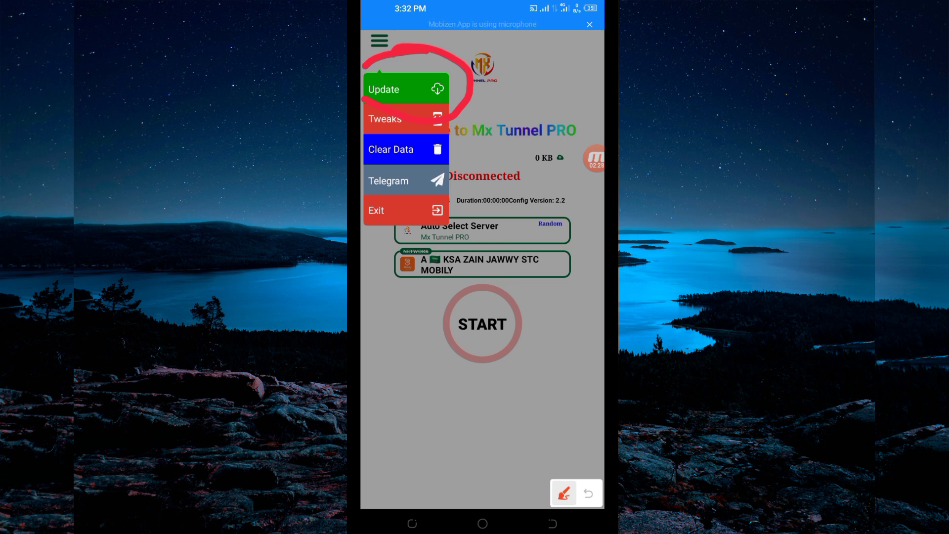
{"action": "left_click", "coordinate": [588, 493]}
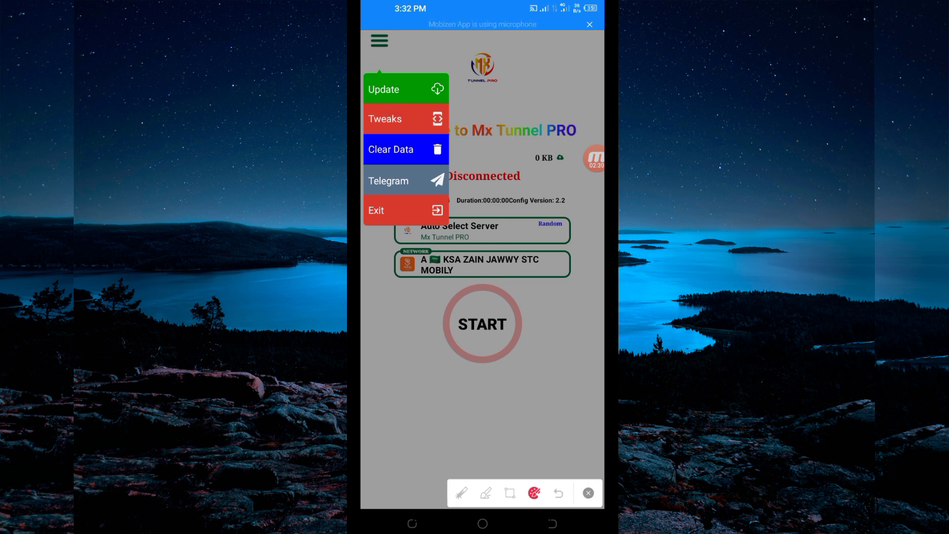
{"action": "left_click", "coordinate": [519, 371]}
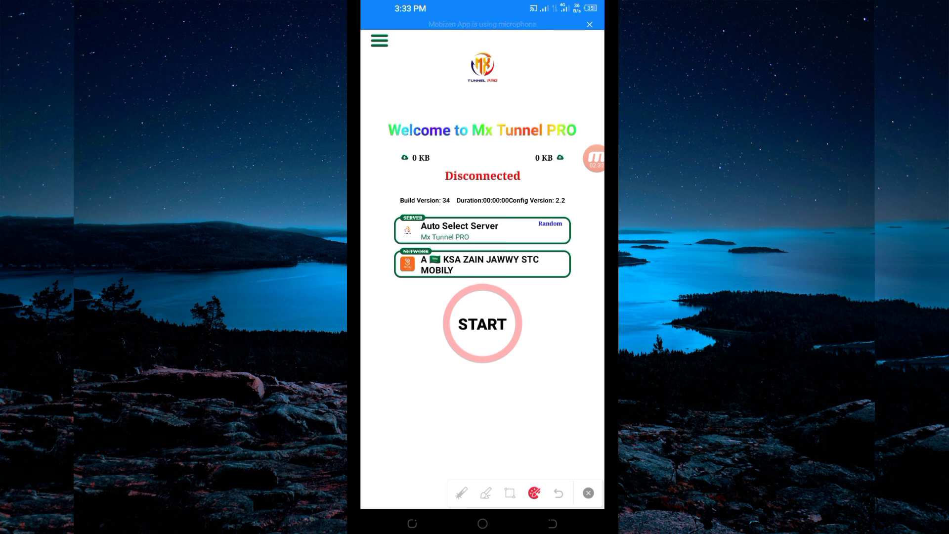
{"action": "left_click", "coordinate": [563, 494]}
{"action": "mouse_move", "coordinate": [575, 209]}
{"action": "left_mouse_down"}
{"action": "mouse_move", "coordinate": [526, 195]}
{"action": "mouse_move", "coordinate": [416, 189]}
{"action": "mouse_move", "coordinate": [374, 223]}
{"action": "mouse_move", "coordinate": [460, 258]}
{"action": "mouse_move", "coordinate": [564, 256]}
{"action": "mouse_move", "coordinate": [590, 216]}
{"action": "mouse_move", "coordinate": [560, 198]}
{"action": "left_mouse_up"}
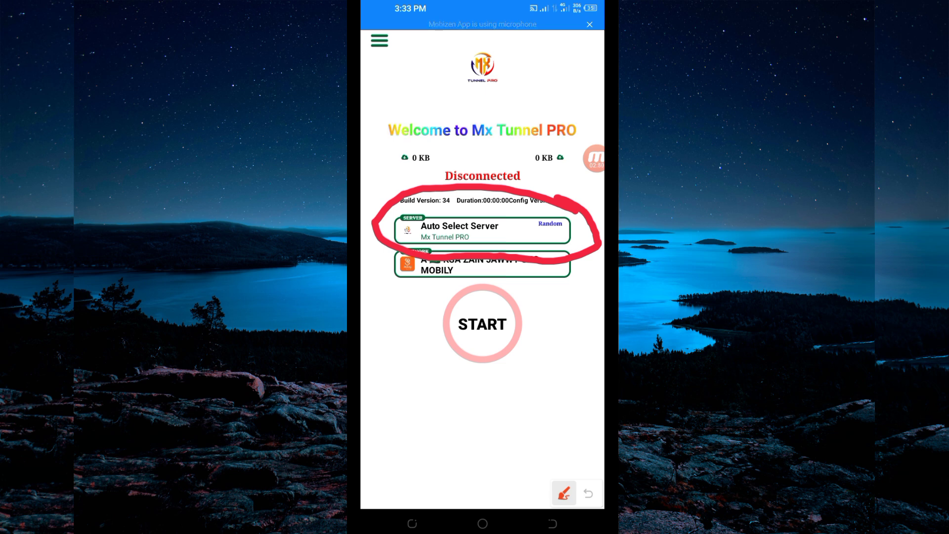
{"action": "left_click", "coordinate": [588, 494]}
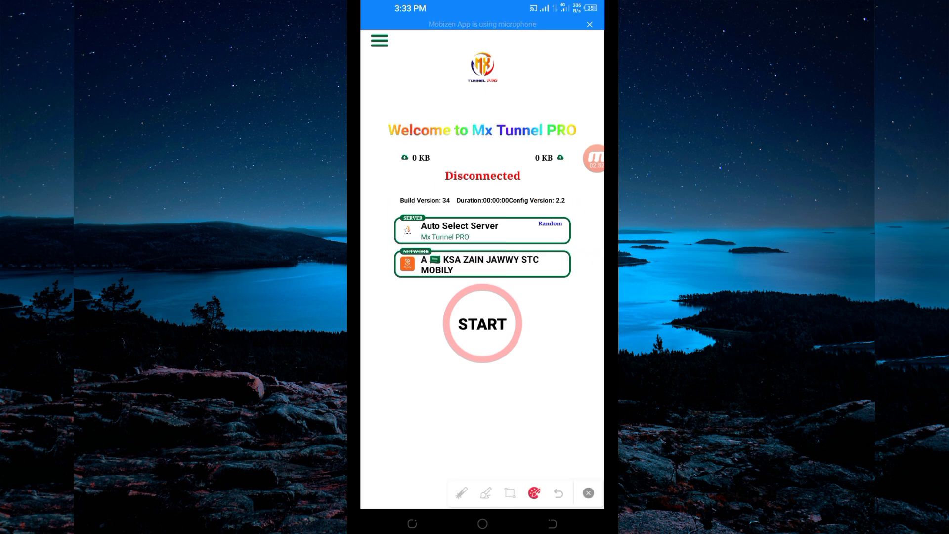
{"action": "mouse_move", "coordinate": [571, 246]}
{"action": "left_mouse_down"}
{"action": "mouse_move", "coordinate": [519, 231]}
{"action": "mouse_move", "coordinate": [401, 226]}
{"action": "mouse_move", "coordinate": [416, 290]}
{"action": "mouse_move", "coordinate": [573, 280]}
{"action": "mouse_move", "coordinate": [542, 232]}
{"action": "left_mouse_up"}
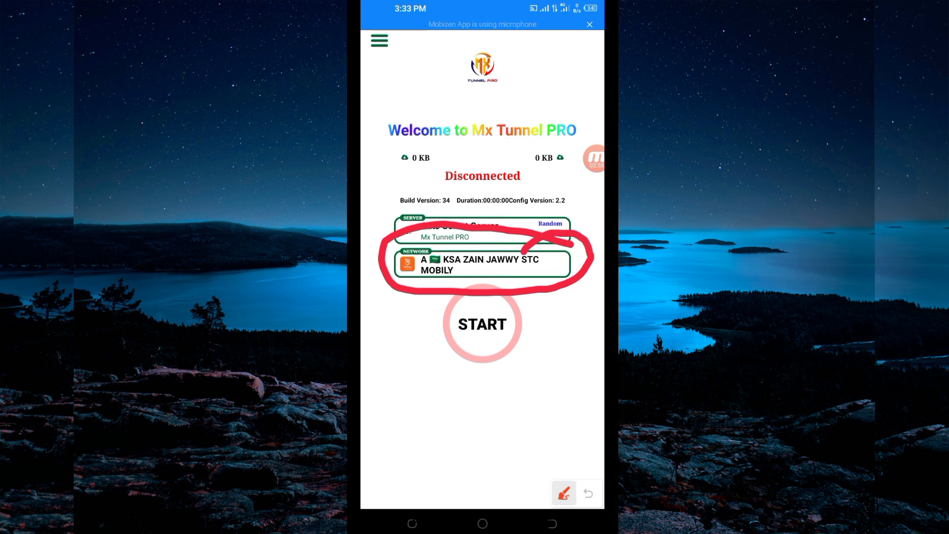
{"action": "left_click", "coordinate": [588, 493]}
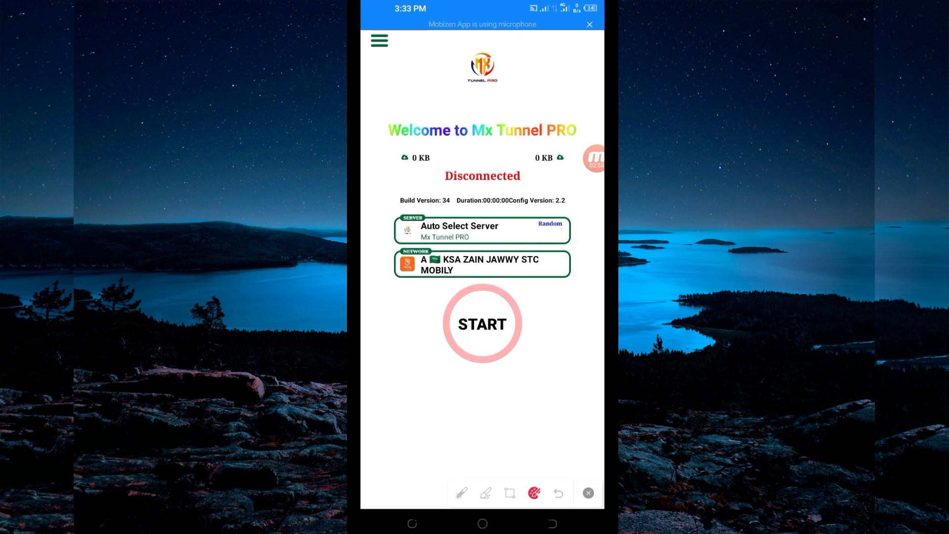
Search the network list for 'udp' and pick 'A Free Intenet For All Country (UDP)'
{"action": "left_click", "coordinate": [482, 264]}
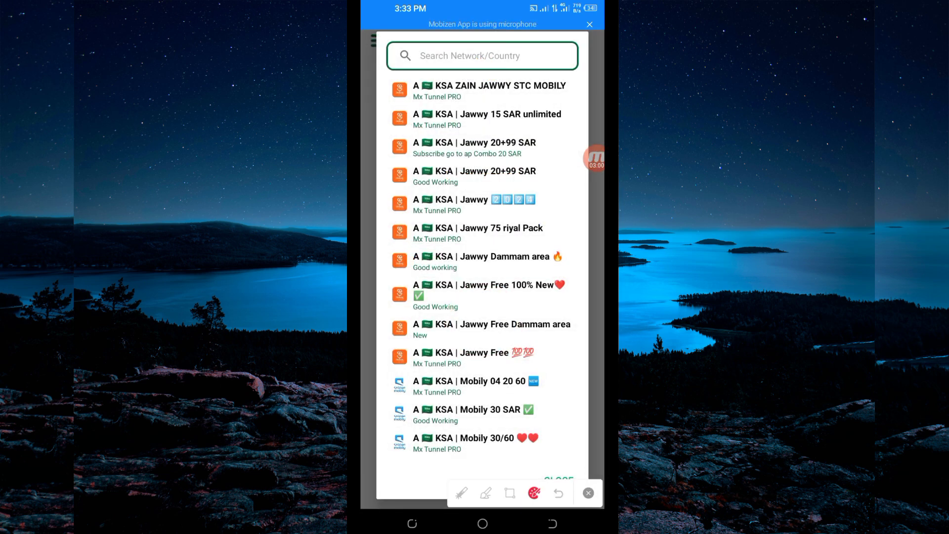
{"action": "left_click", "coordinate": [482, 56]}
{"action": "type", "text": "u"}
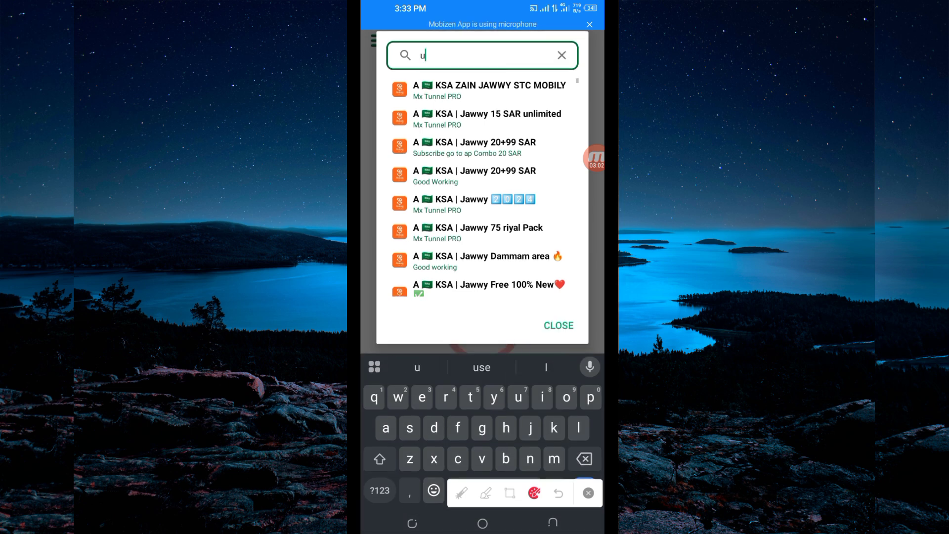
{"action": "type", "text": "dp"}
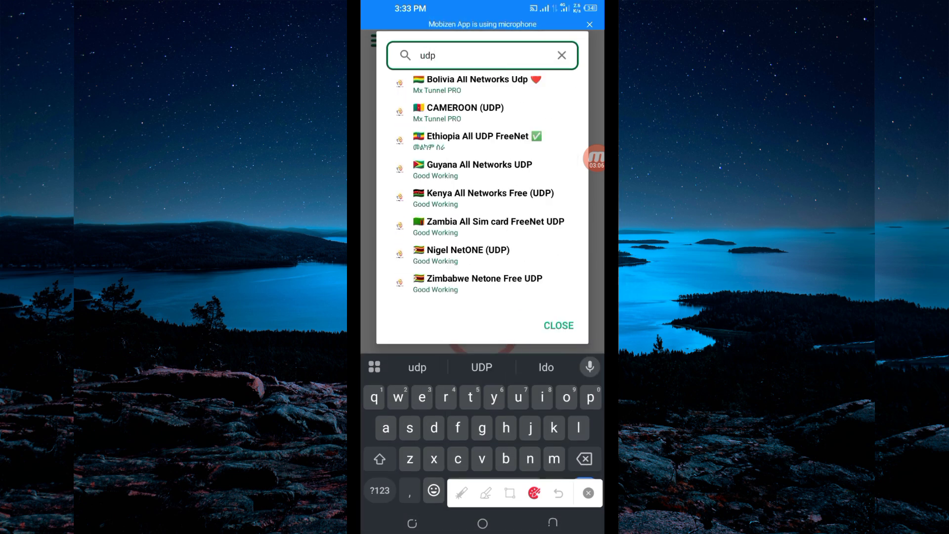
{"action": "left_click_drag", "start_coordinate": [482, 148], "coordinate": [482, 282]}
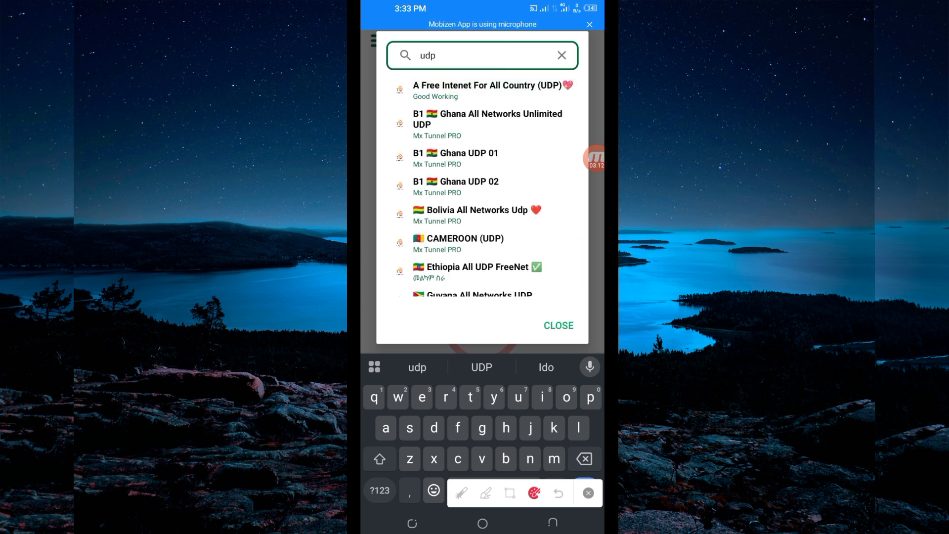
{"action": "left_click", "coordinate": [534, 492]}
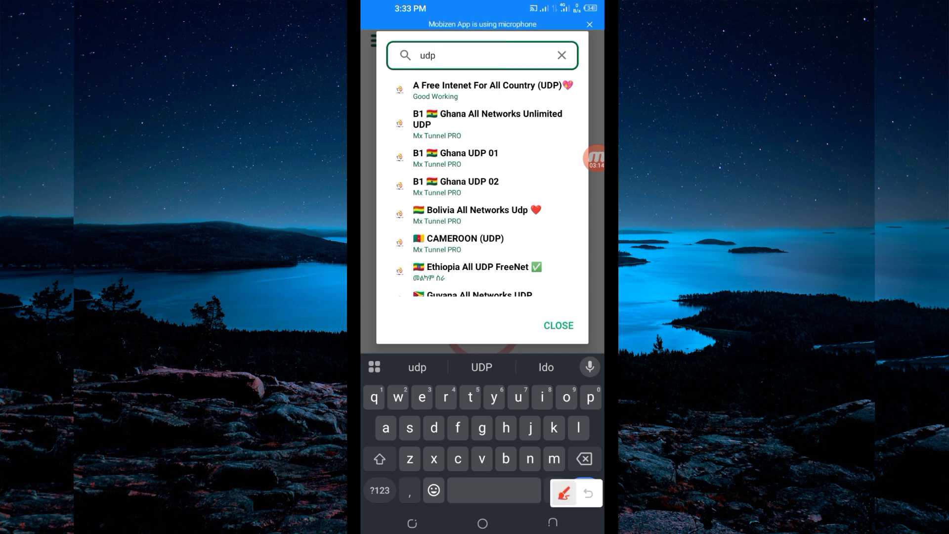
{"action": "left_click_drag", "start_coordinate": [571, 73], "coordinate": [482, 72]}
{"action": "left_click_drag", "start_coordinate": [401, 70], "coordinate": [563, 70]}
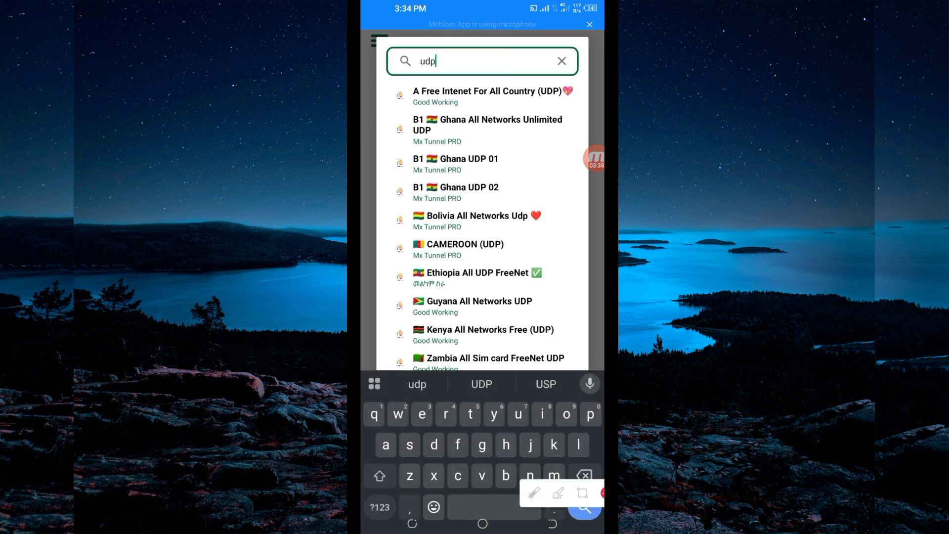
{"action": "left_click", "coordinate": [475, 97]}
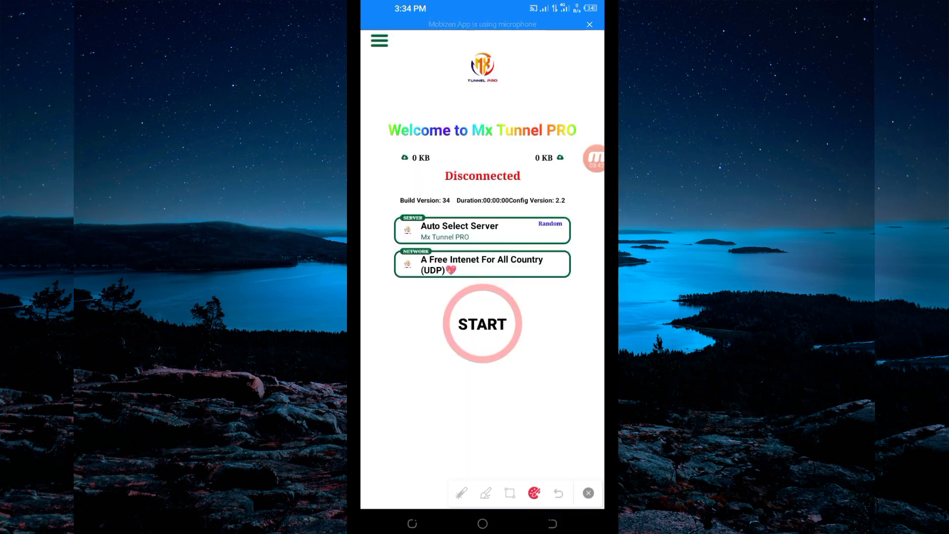
Start the VPN and wait for 'Connected Successfully!' with traffic counters rising
{"action": "left_click", "coordinate": [486, 492]}
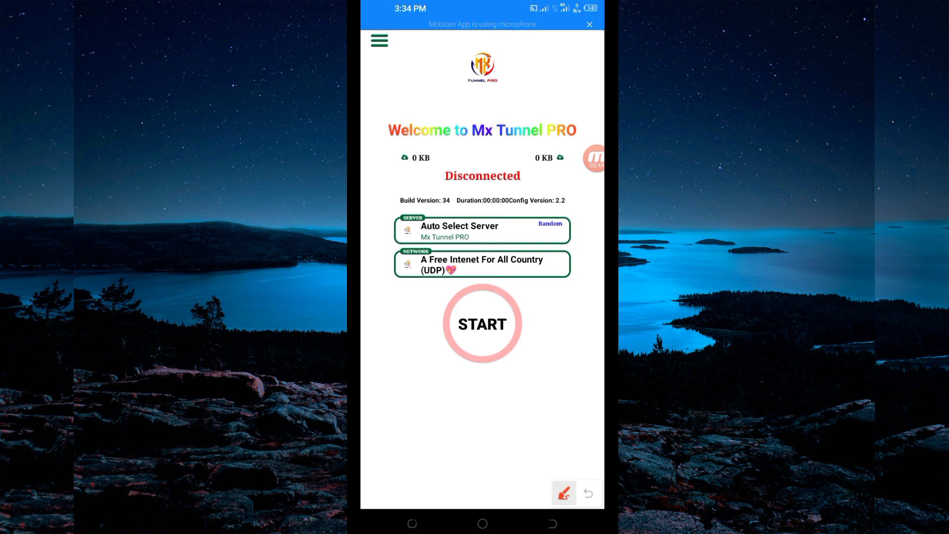
{"action": "mouse_move", "coordinate": [536, 280]}
{"action": "left_mouse_down"}
{"action": "mouse_move", "coordinate": [474, 261]}
{"action": "mouse_move", "coordinate": [422, 304]}
{"action": "mouse_move", "coordinate": [564, 371]}
{"action": "mouse_move", "coordinate": [519, 267]}
{"action": "left_mouse_up"}
{"action": "left_click", "coordinate": [564, 494]}
{"action": "left_click", "coordinate": [482, 323]}
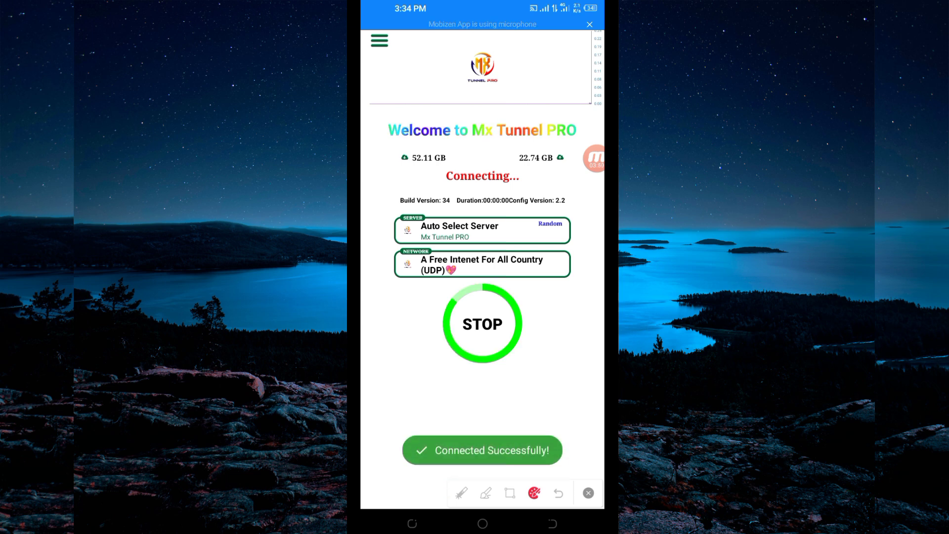
{"action": "left_click", "coordinate": [563, 493]}
{"action": "left_click_drag", "start_coordinate": [483, 190], "coordinate": [449, 325]}
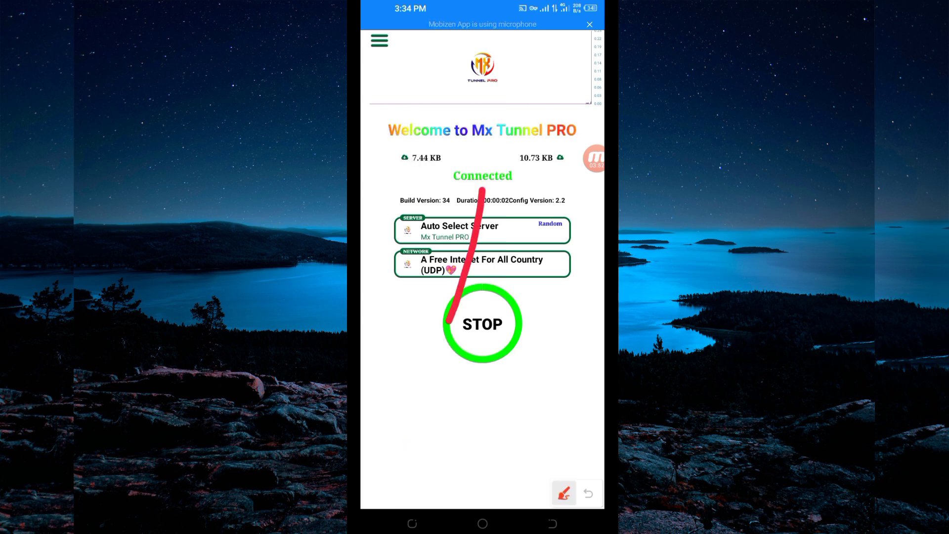
{"action": "mouse_move", "coordinate": [474, 189]}
{"action": "left_mouse_down"}
{"action": "mouse_move", "coordinate": [430, 282]}
{"action": "mouse_move", "coordinate": [512, 275]}
{"action": "left_mouse_up"}
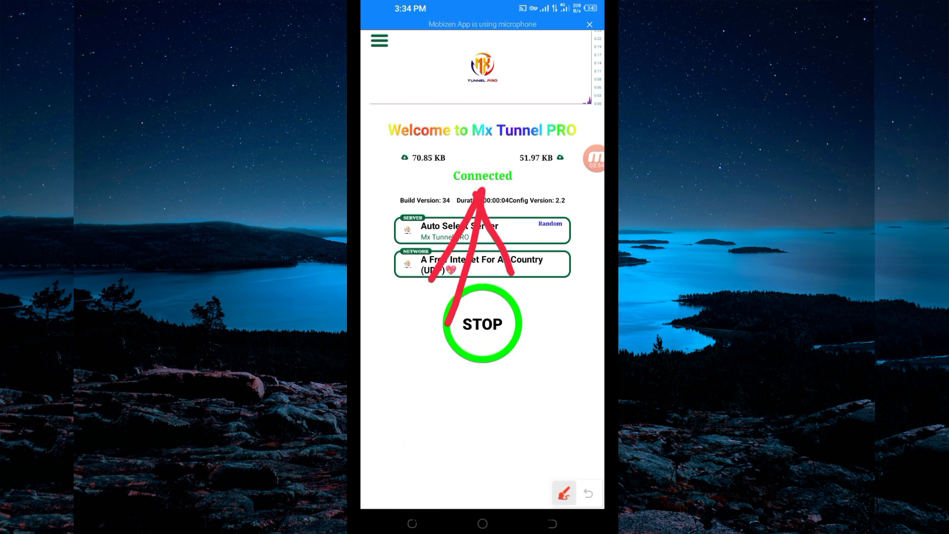
{"action": "left_click", "coordinate": [563, 494]}
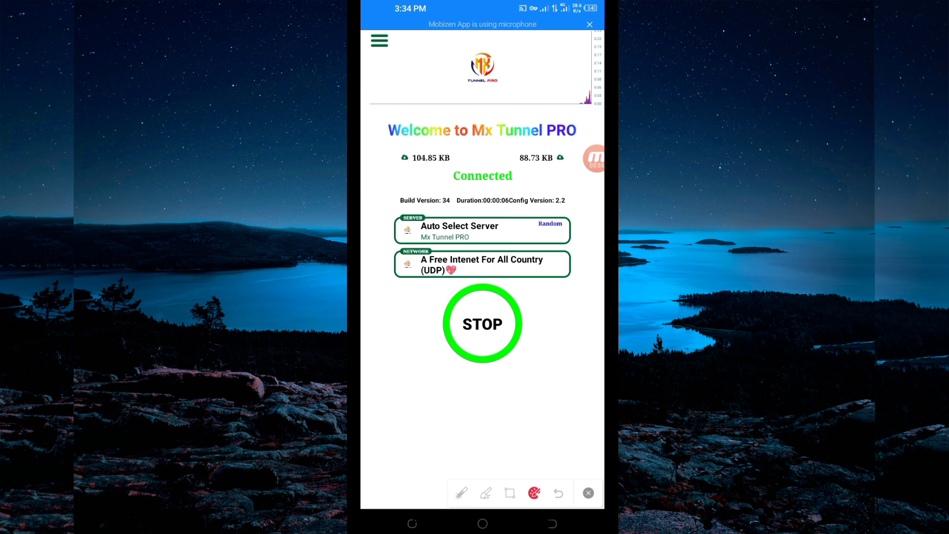